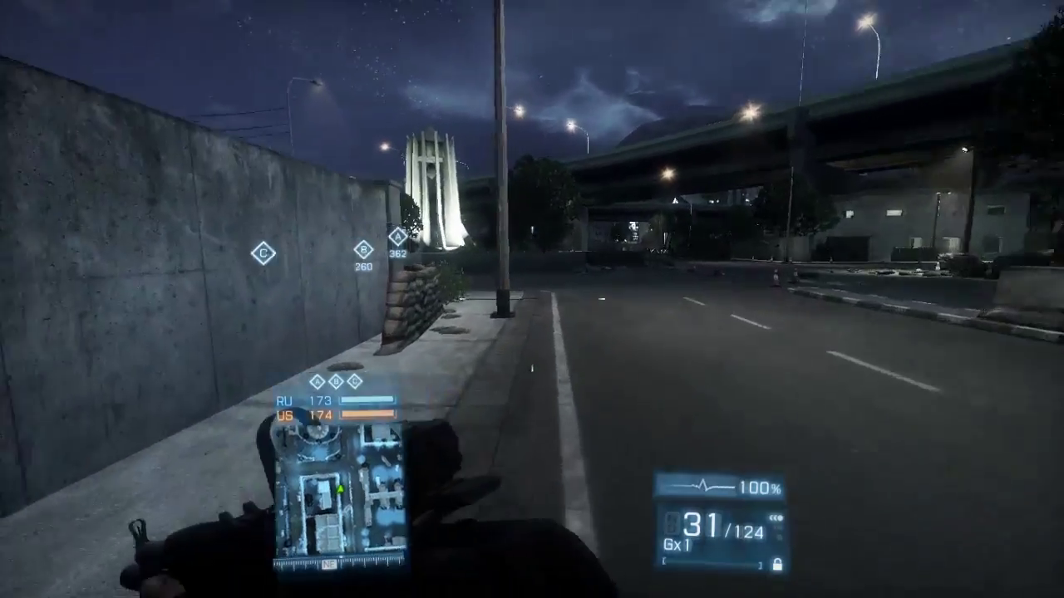
Sprint up the road past the concrete wall and the hedged median toward objective C.
{"action": "key", "text": "shift+w"}
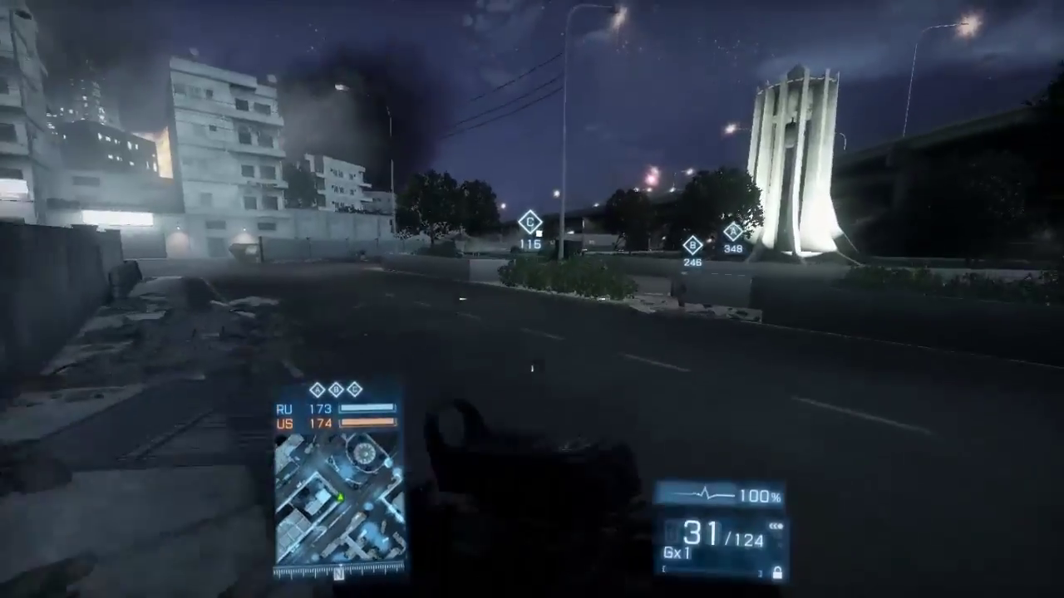
{"action": "key", "text": "shift+w"}
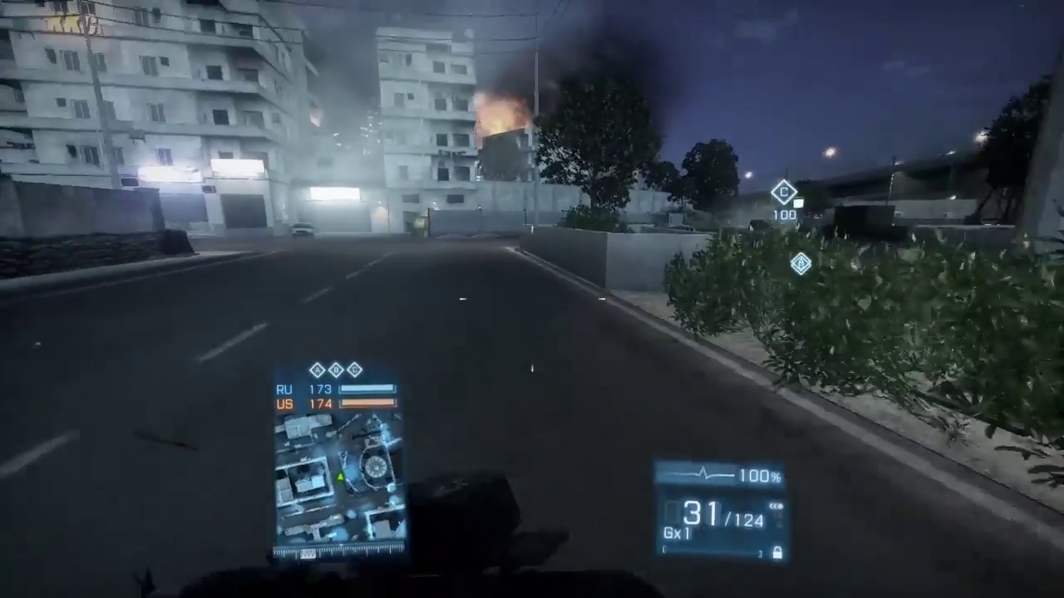
{"action": "key", "text": "shift+w"}
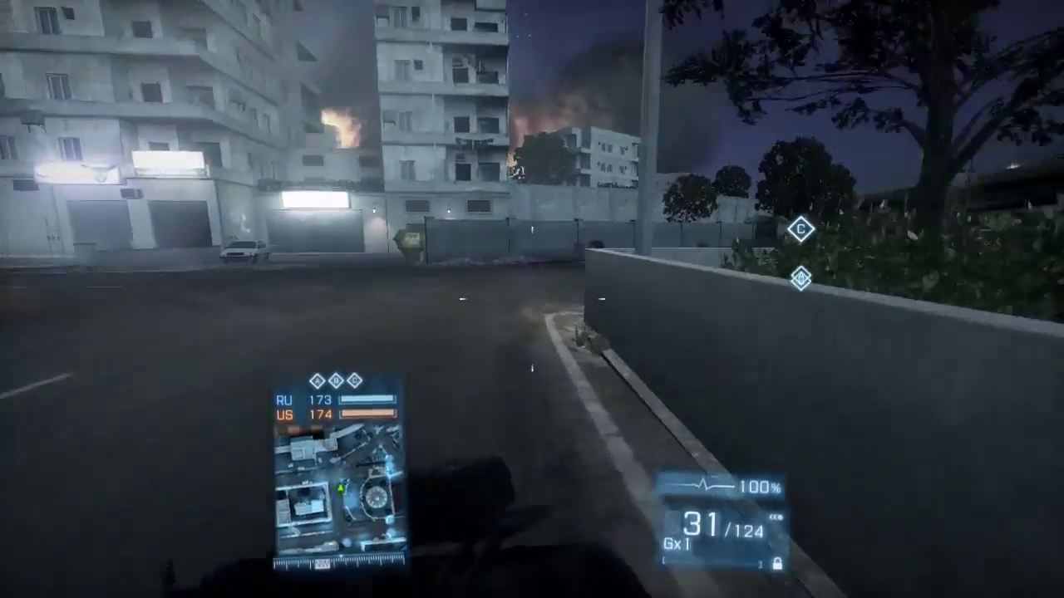
{"action": "key", "text": "w"}
Swap briefly to the pistol and back to the rifle, and keep sprinting down the road toward objective C.
{"action": "key", "text": "2"}
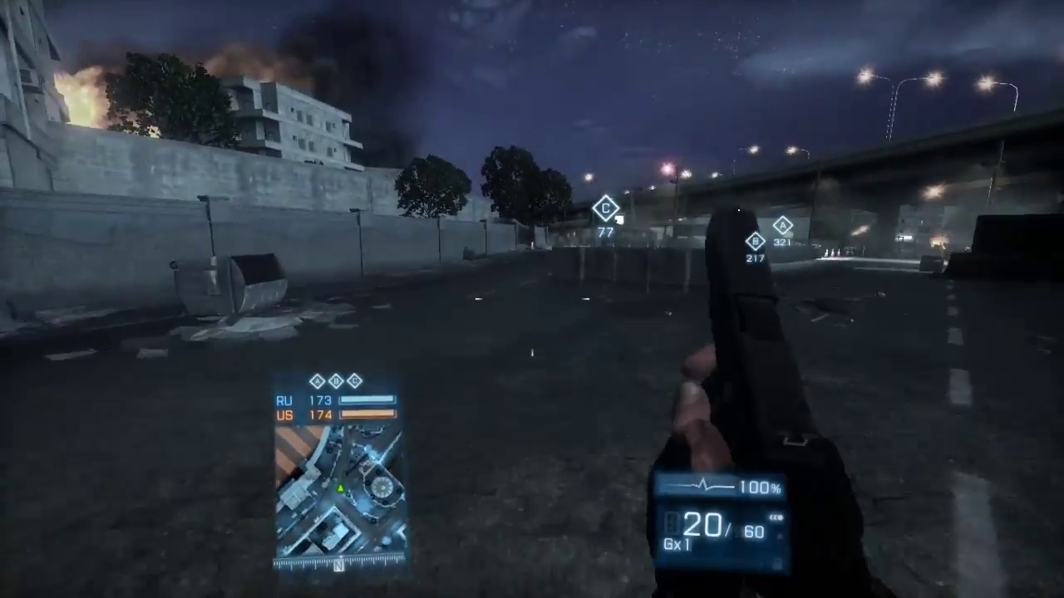
{"action": "key", "text": "1"}
{"action": "key", "text": "w"}
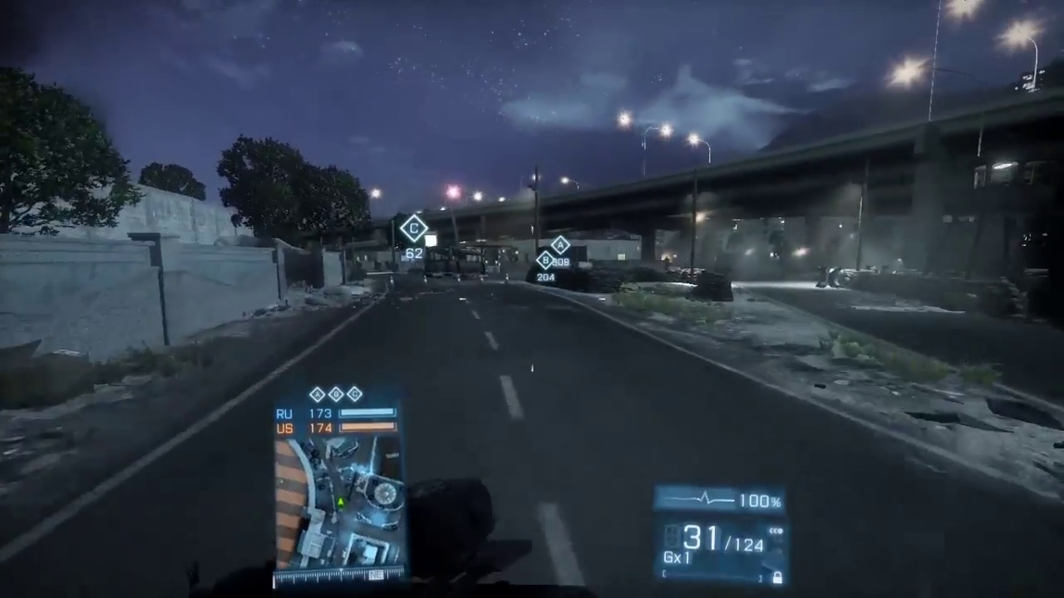
{"action": "key", "text": "shift+w"}
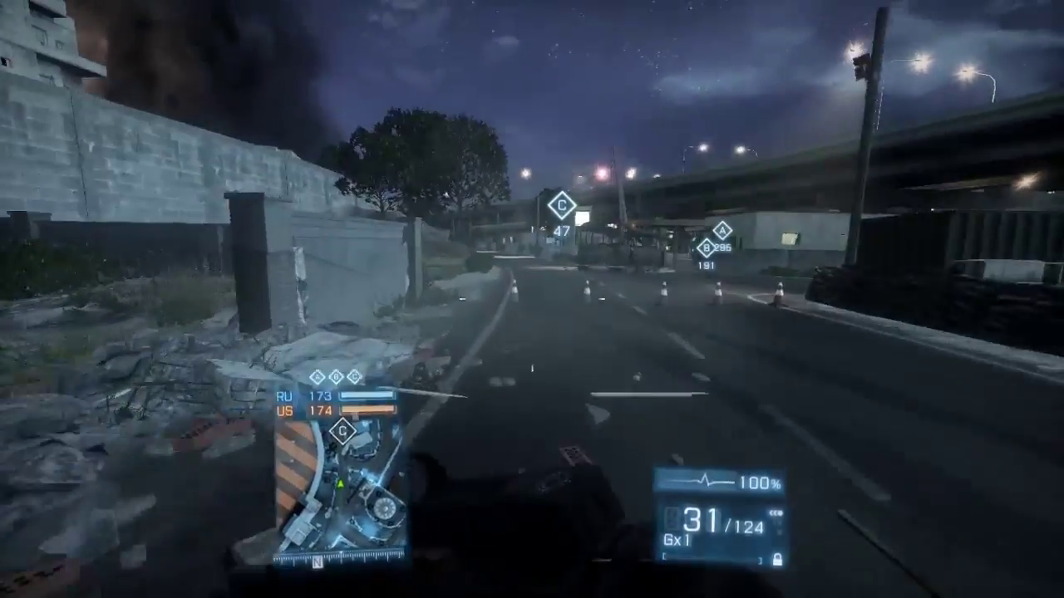
{"action": "key", "text": "shift+w"}
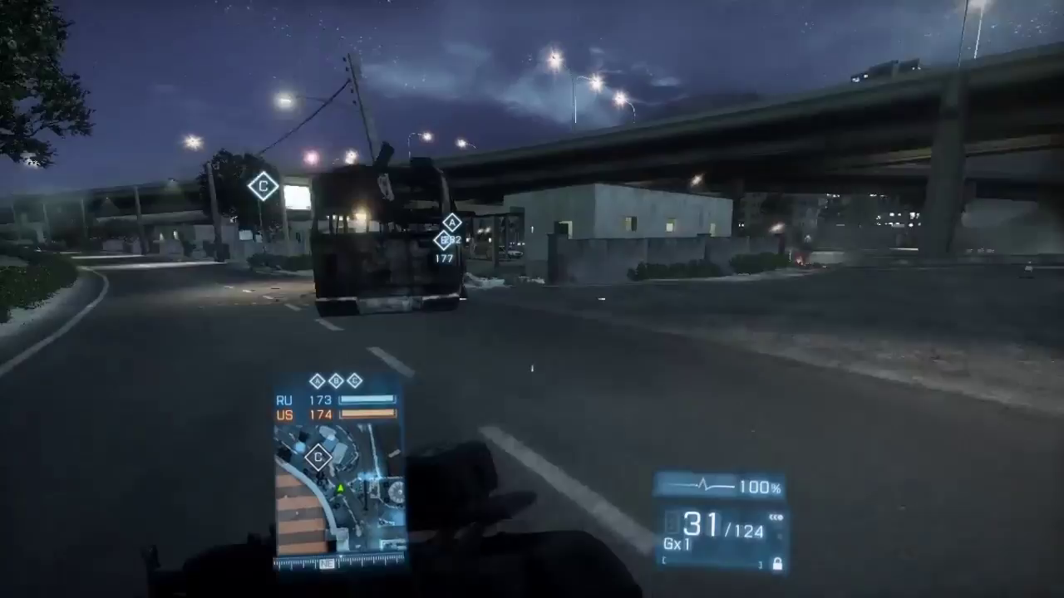
Run past the wrecked bus and through the gas station pumps at objective C, briefly taking out the deployable gadget.
{"action": "key", "text": "w"}
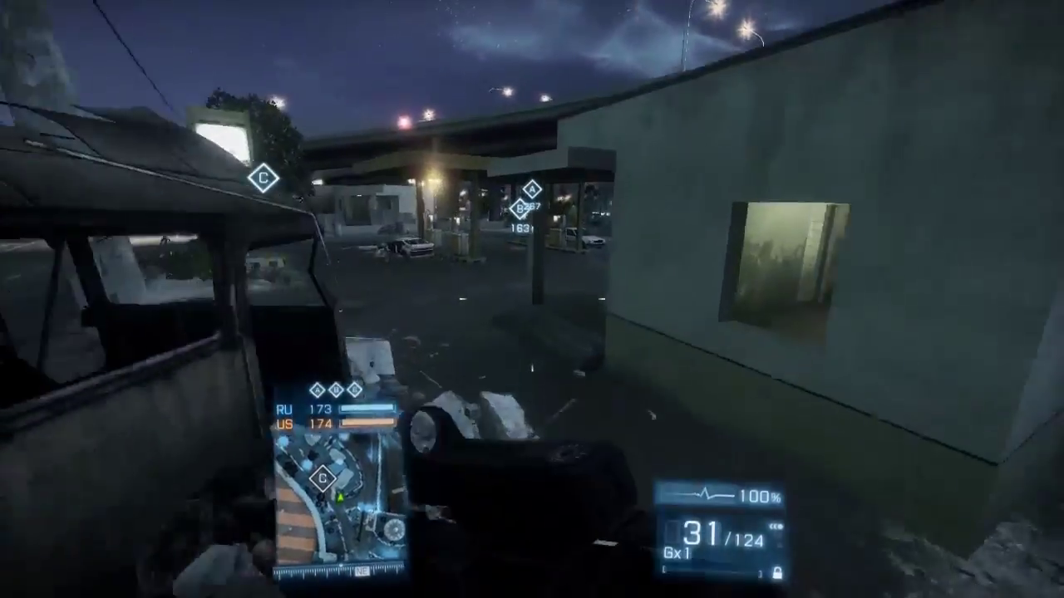
{"action": "key", "text": "w"}
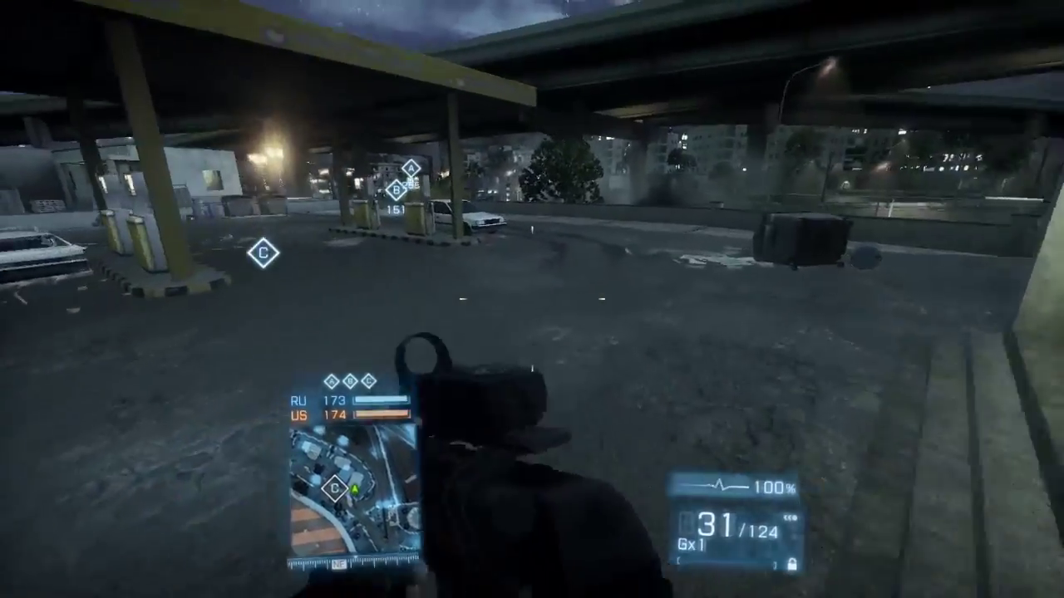
{"action": "key", "text": "w"}
{"action": "key", "text": "w"}
{"action": "key", "text": "3"}
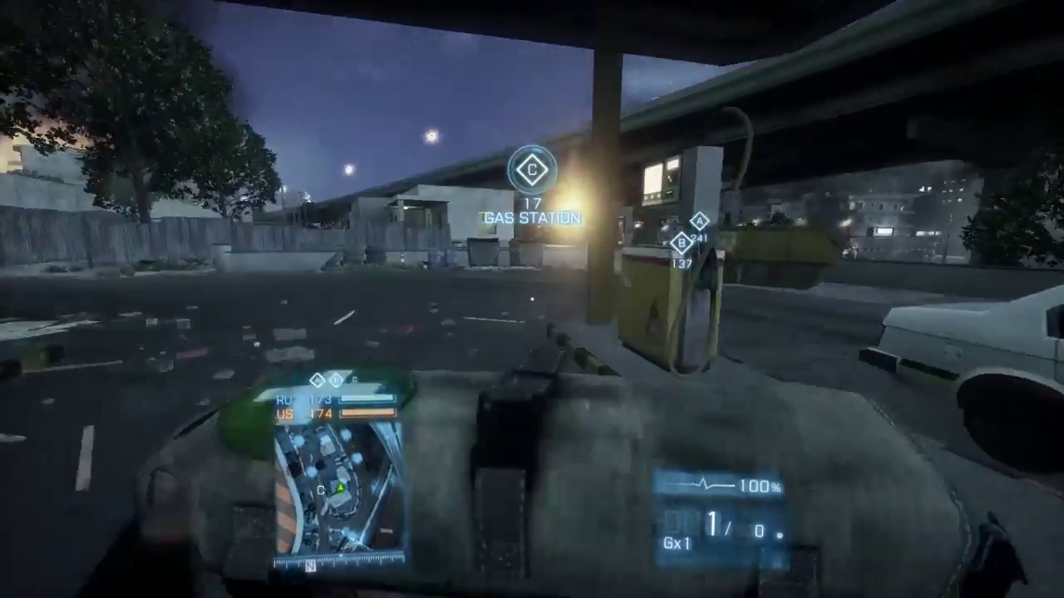
{"action": "key", "text": "w"}
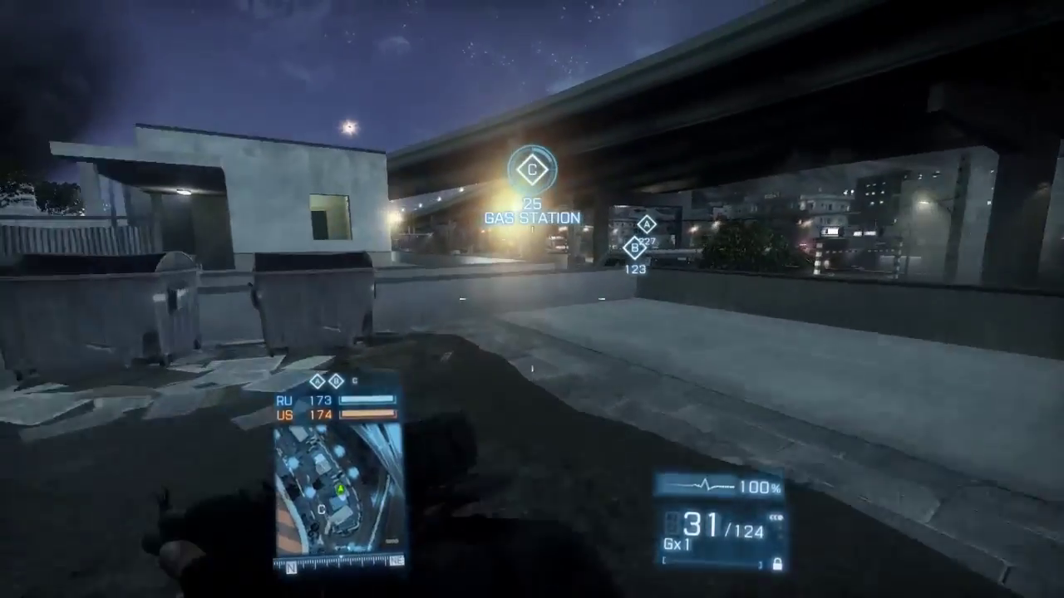
Jump over the wall behind the gas station to the street below and deploy the gadget beside the road.
{"action": "key", "text": "w"}
{"action": "key", "text": "space"}
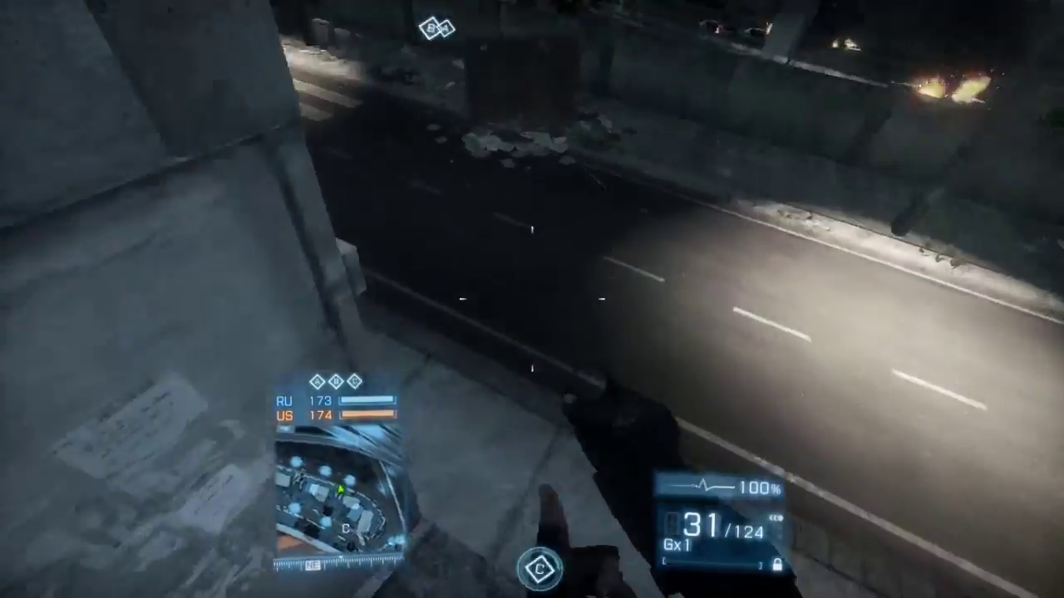
{"action": "key", "text": "w"}
{"action": "key", "text": "3"}
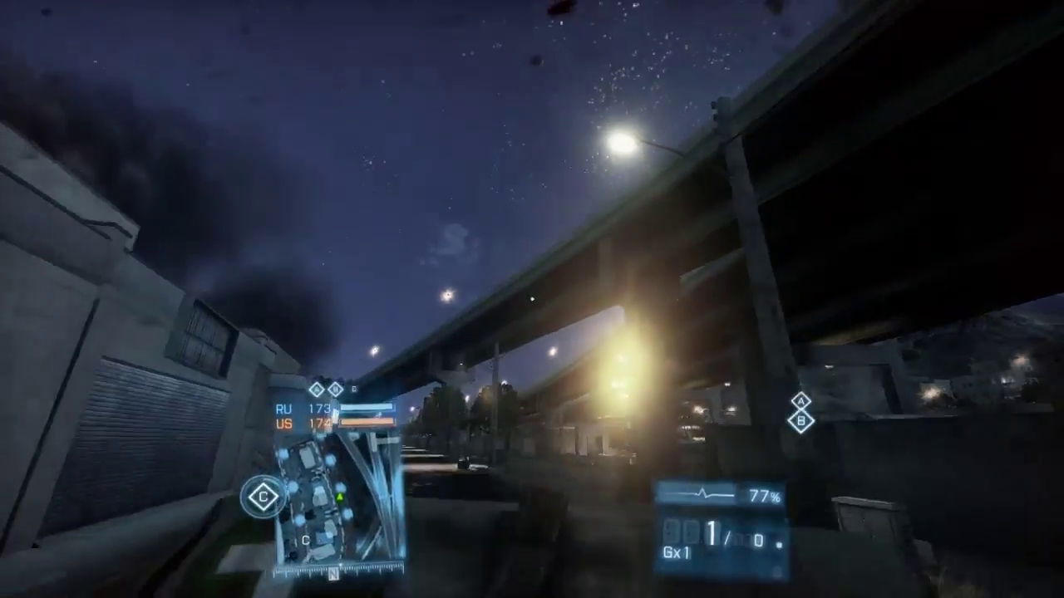
{"action": "left_click", "coordinate": [532, 299]}
{"action": "key", "text": "w"}
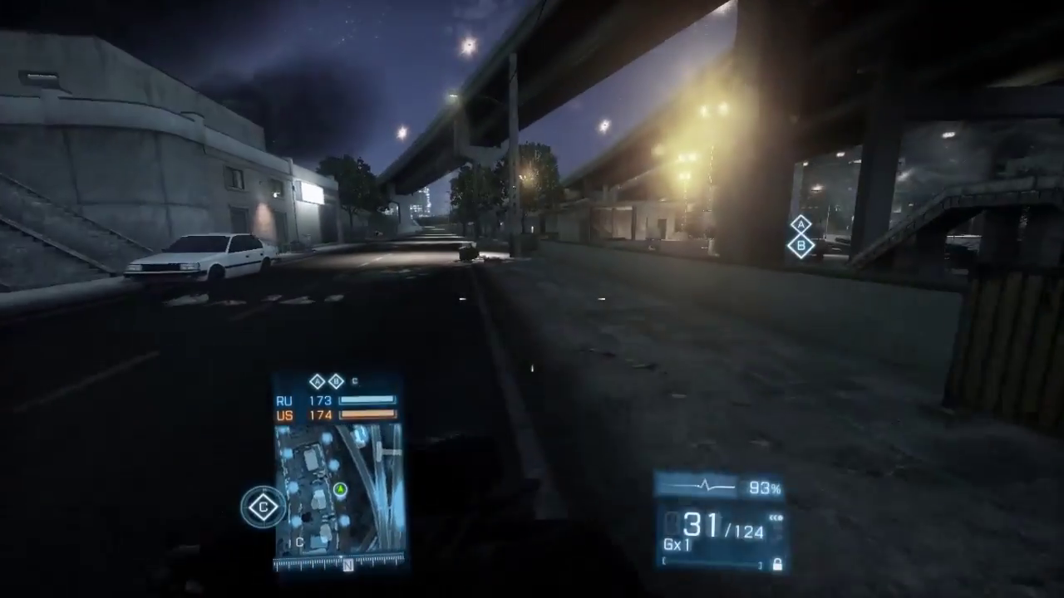
Run along the roadside wall and into the open yard beneath the overpass.
{"action": "key", "text": "w"}
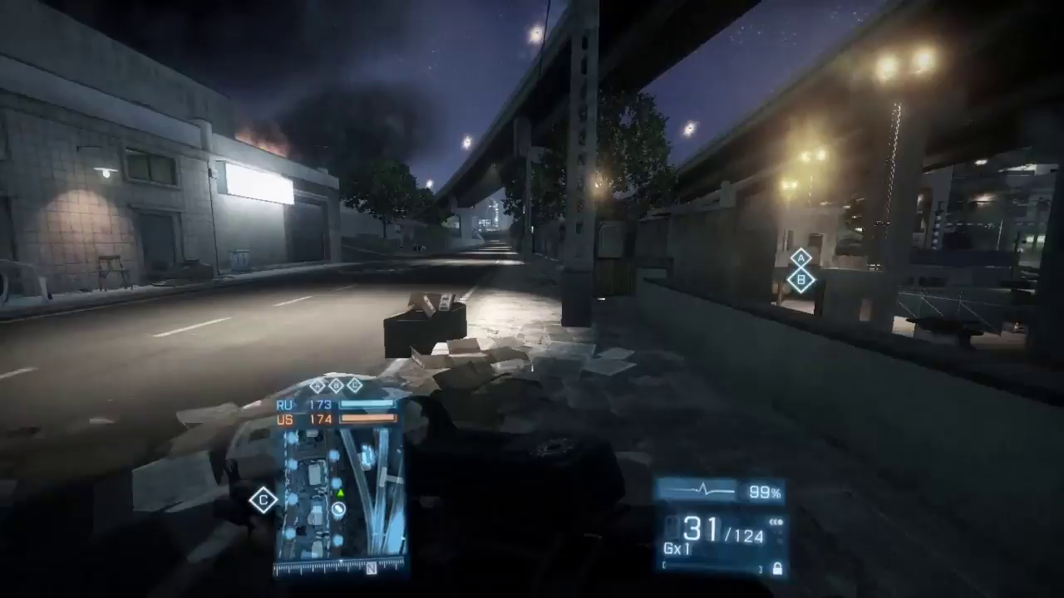
{"action": "key", "text": "shift+w"}
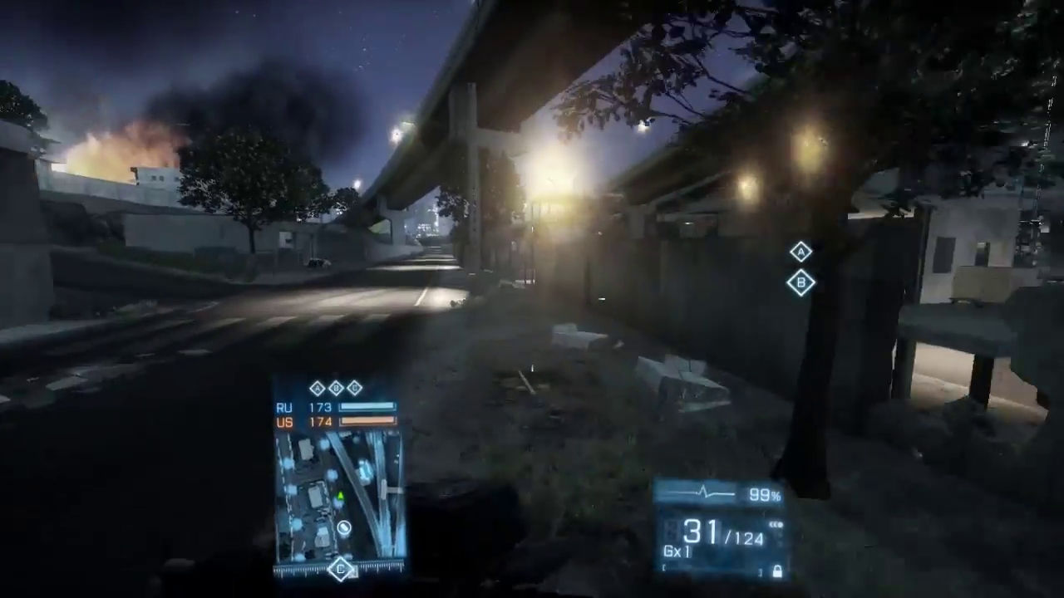
{"action": "key", "text": "w"}
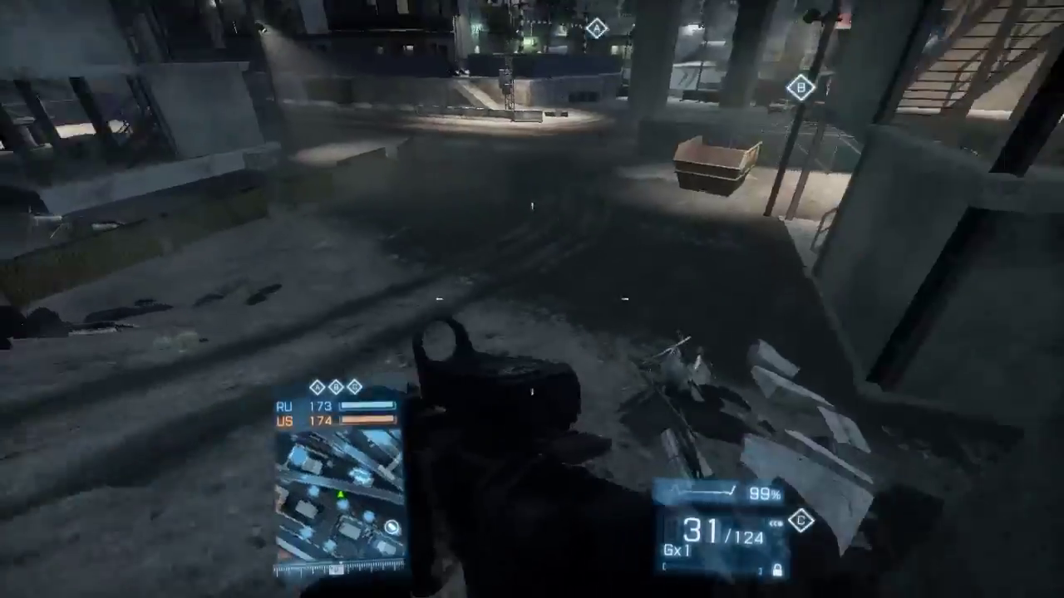
{"action": "key", "text": "w"}
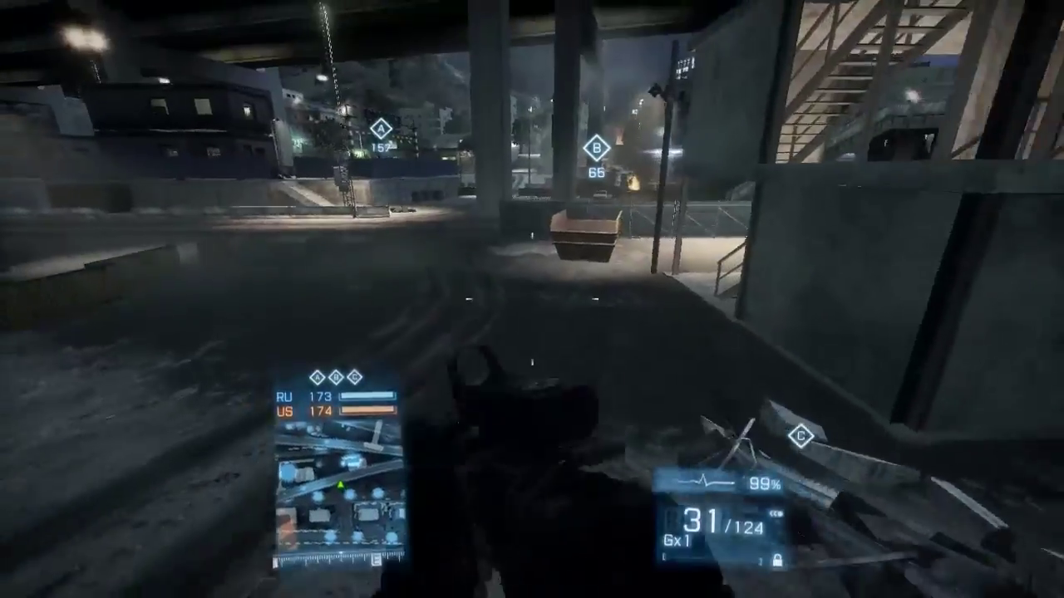
Pass through the open concrete building with the staircase and come out in the fenced dirt yard facing objective B.
{"action": "key", "text": "w"}
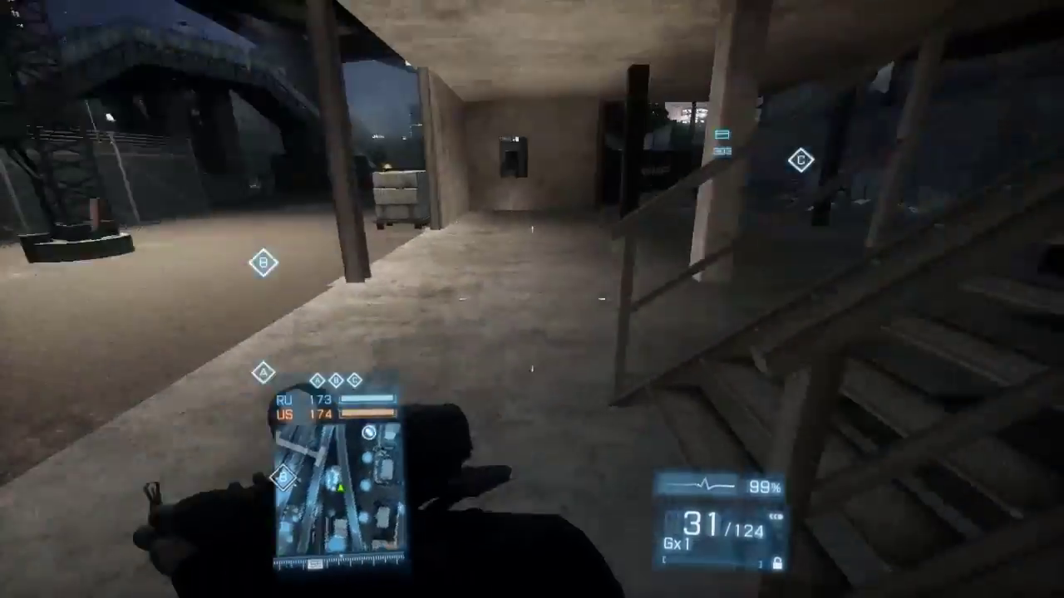
{"action": "key", "text": "w"}
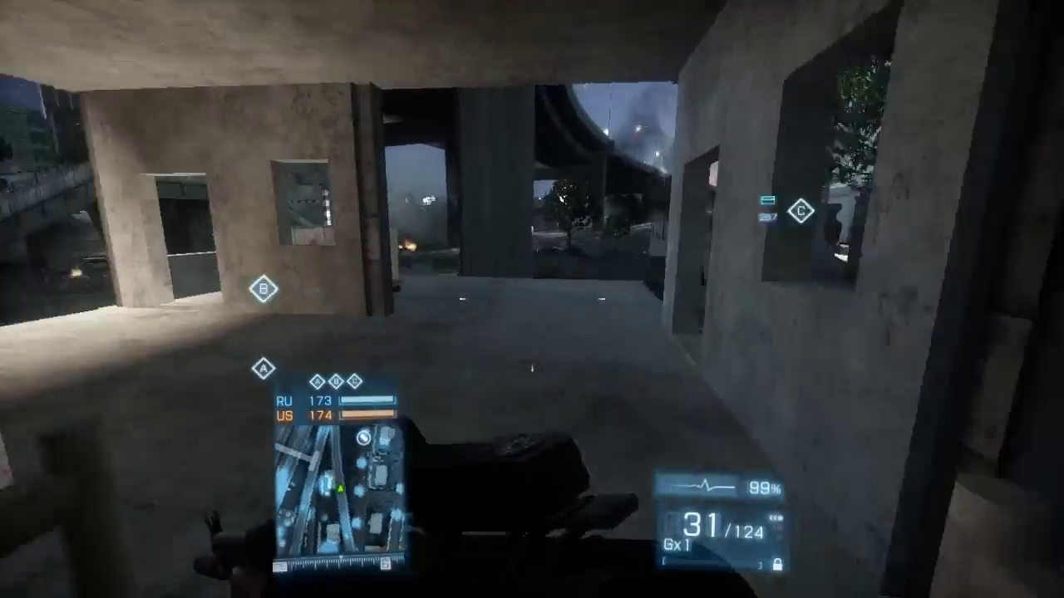
{"action": "key", "text": "w"}
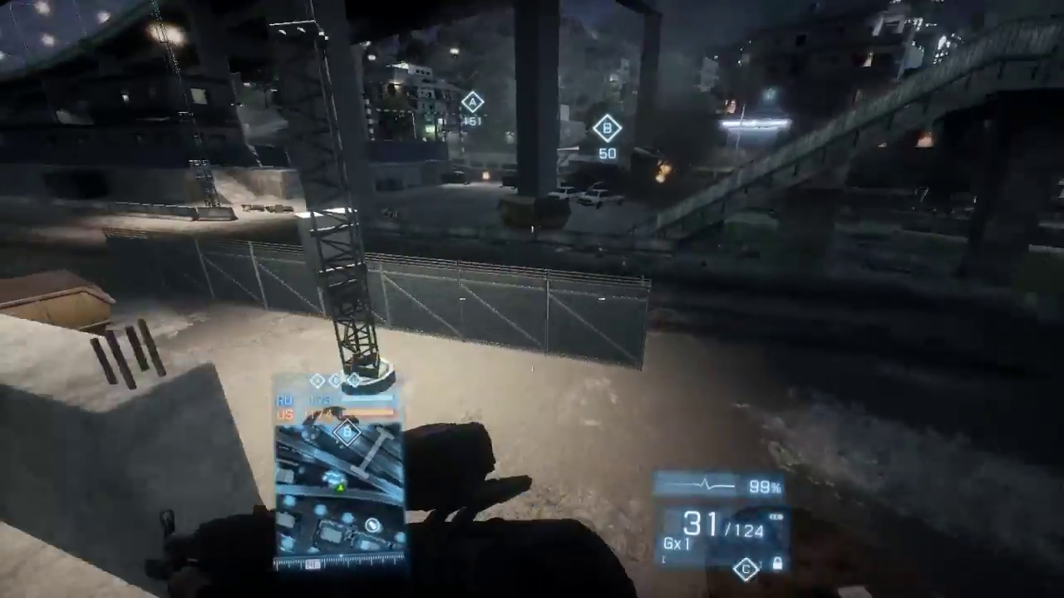
{"action": "key", "text": "f"}
{"action": "key", "text": "w"}
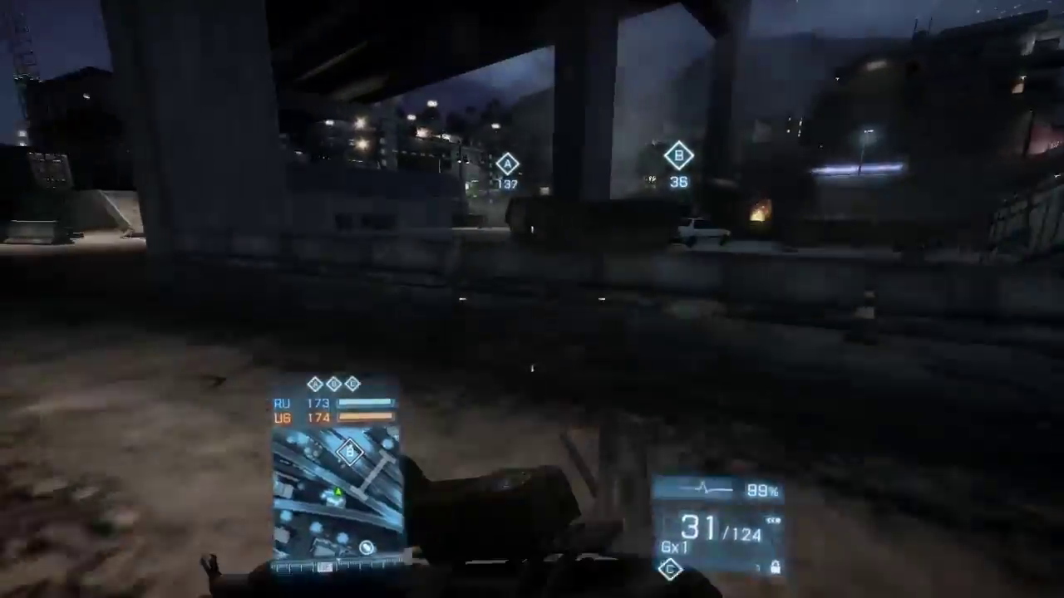
Vault the concrete barrier near objective B and run past the lattice mast to the top of the concrete steps.
{"action": "key", "text": "space"}
{"action": "key", "text": "w"}
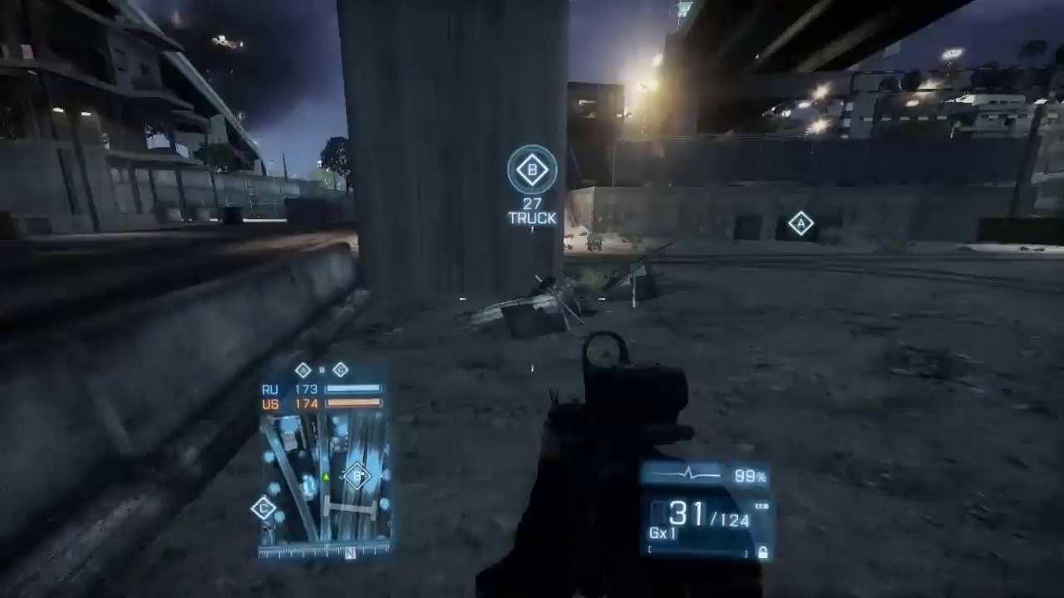
{"action": "key", "text": "w"}
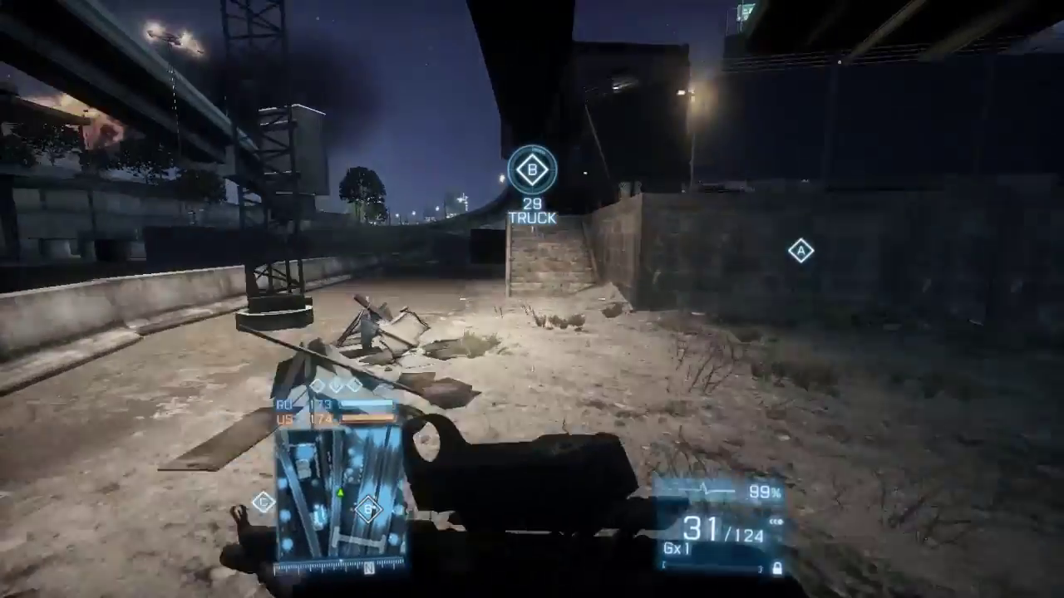
{"action": "key", "text": "w"}
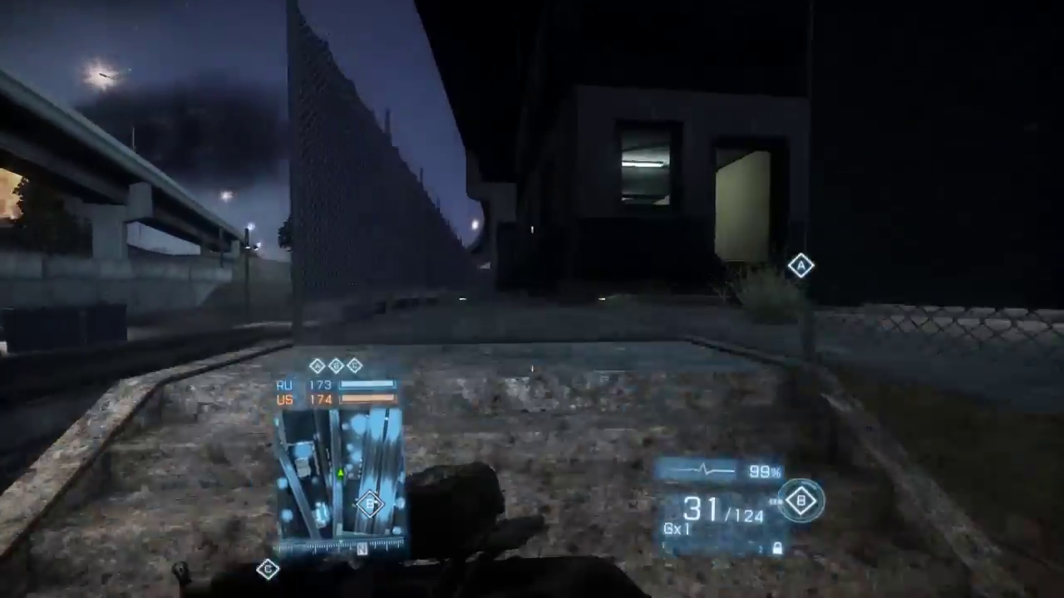
Run through the lit building beyond the steps, cross the yard outside, and redeploy the gadget.
{"action": "key", "text": "w"}
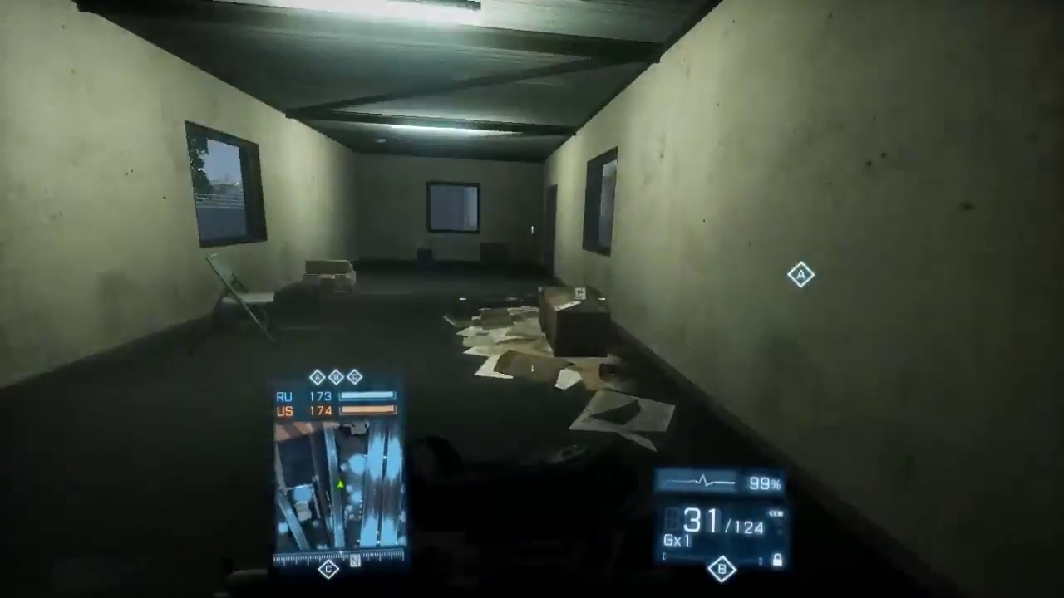
{"action": "key", "text": "w"}
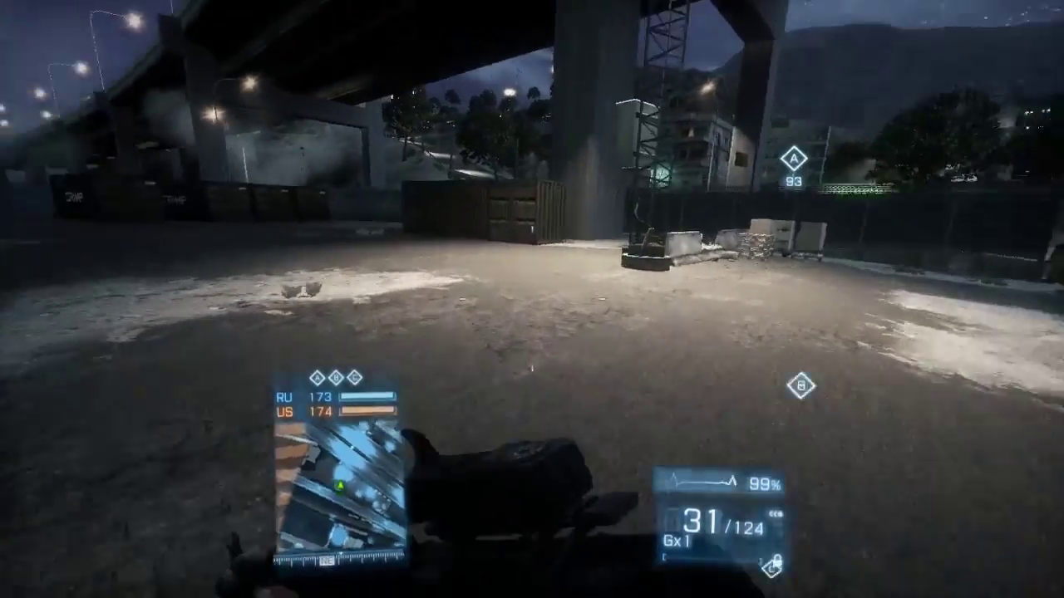
{"action": "key", "text": "w"}
{"action": "key", "text": "3"}
{"action": "left_click", "coordinate": [532, 299]}
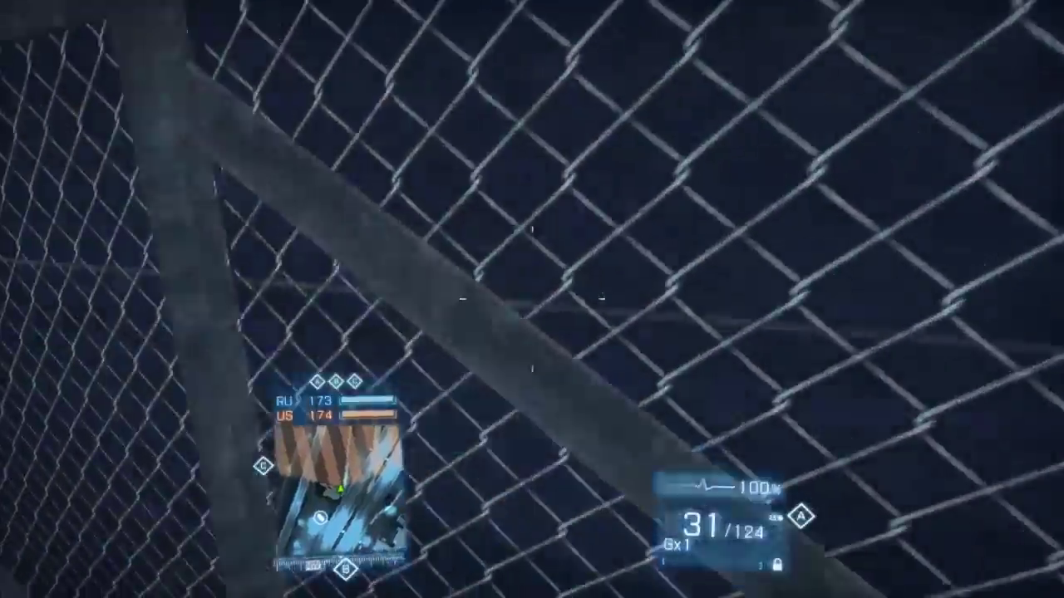
Try to get past the chain-link fence by jumping and striking it with the knife.
{"action": "key", "text": "space"}
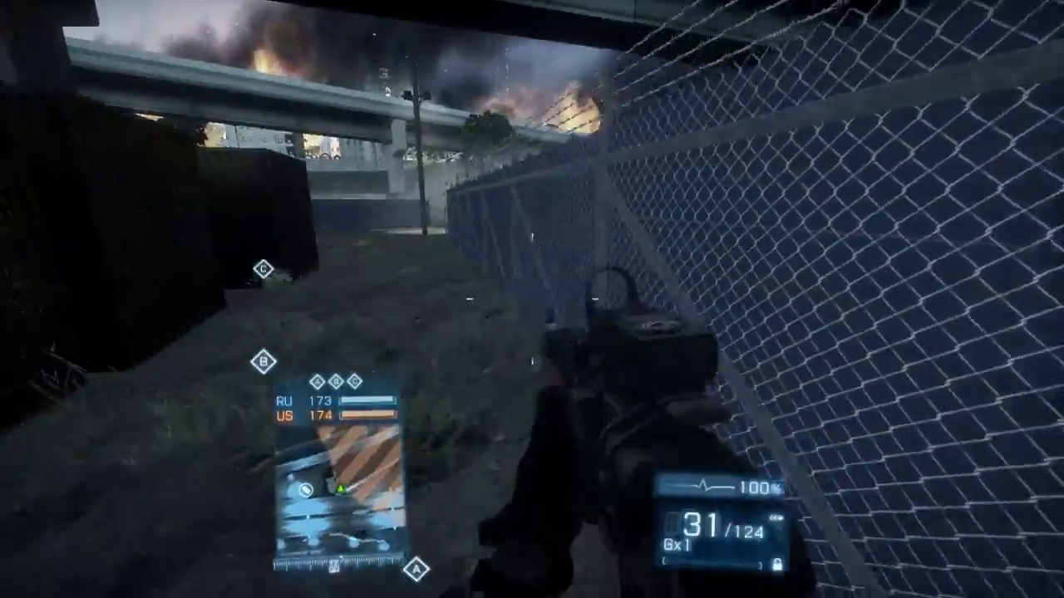
{"action": "key", "text": "f"}
{"action": "key", "text": "f"}
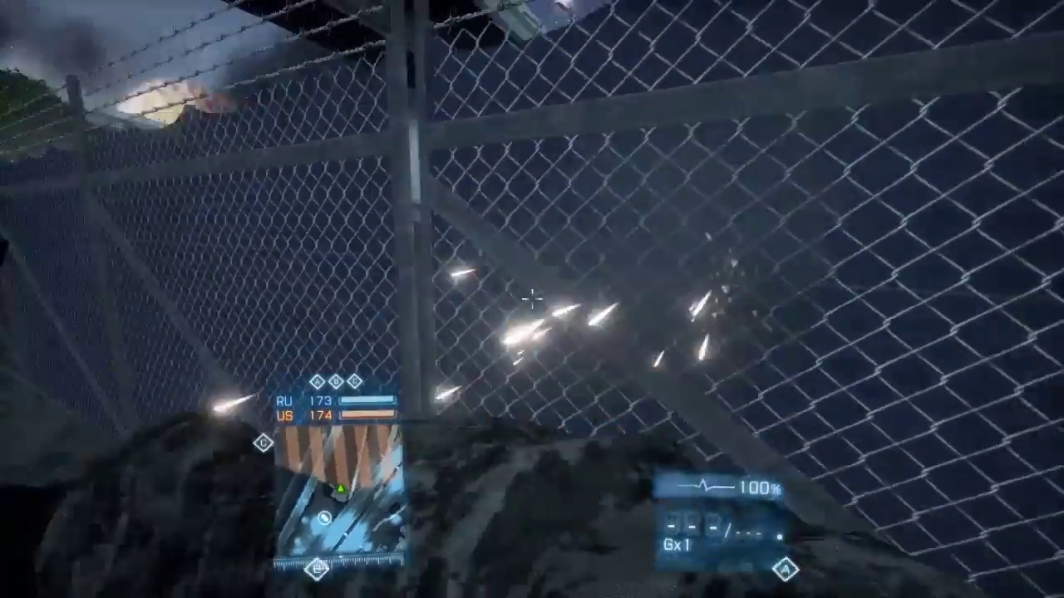
Run back past the dark containers and redeploy the gadget in the open lot under the overpasses.
{"action": "key", "text": "w"}
{"action": "key", "text": "w"}
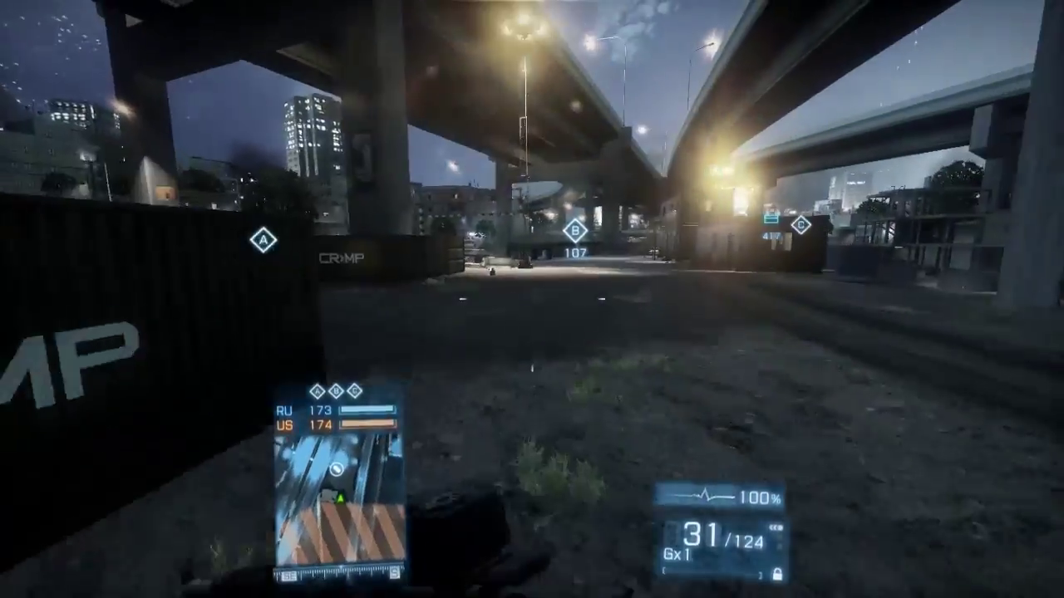
{"action": "key", "text": "w"}
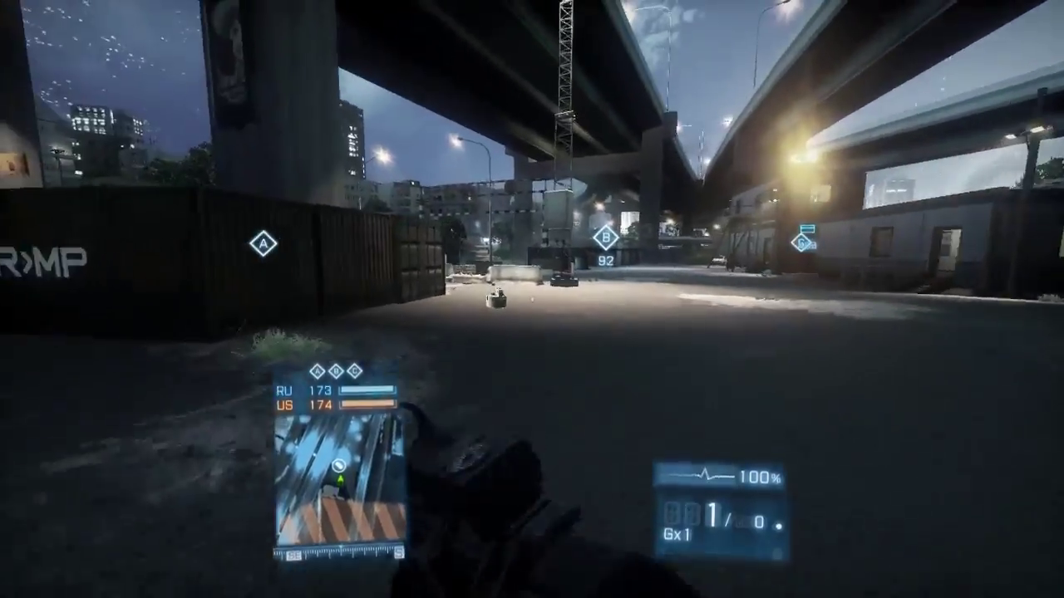
{"action": "key", "text": "w"}
{"action": "left_click", "coordinate": [532, 300]}
{"action": "key", "text": "w"}
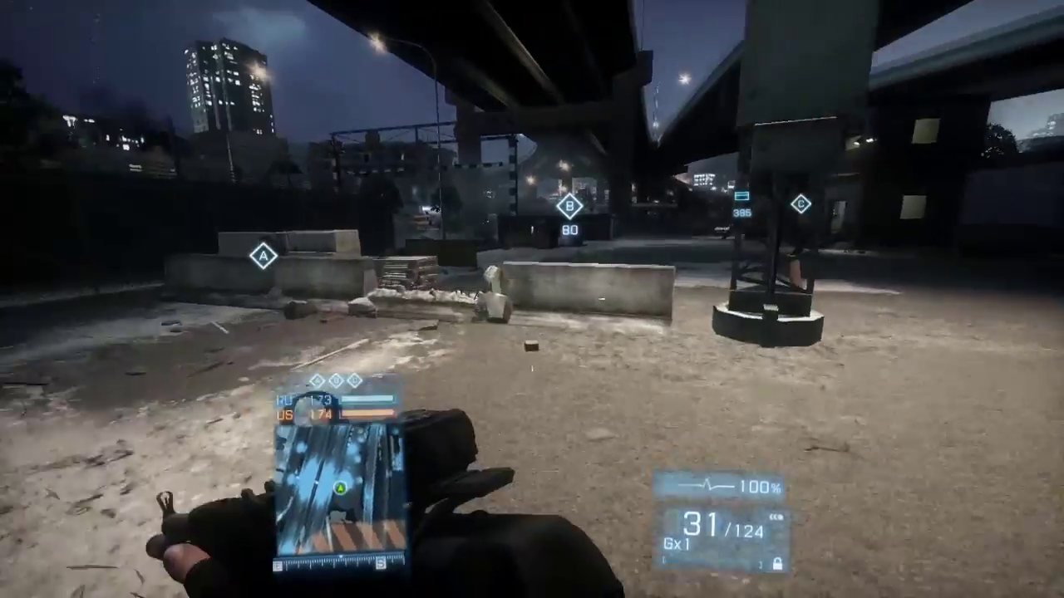
Jump over the concrete barriers and run past the corrugated fence onto the road toward objective B.
{"action": "key", "text": "w"}
{"action": "key", "text": "space"}
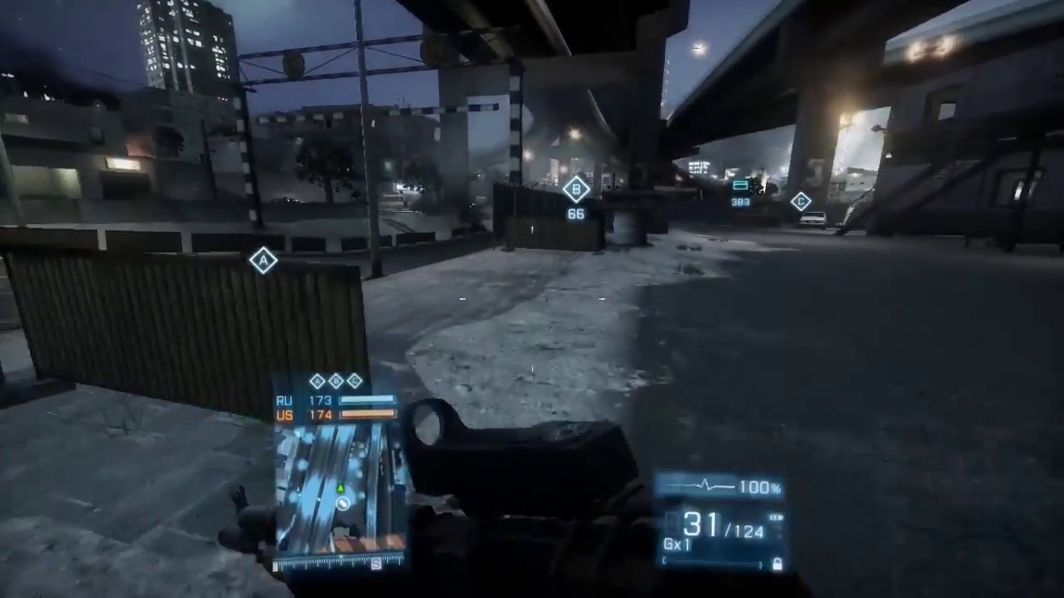
{"action": "key", "text": "w"}
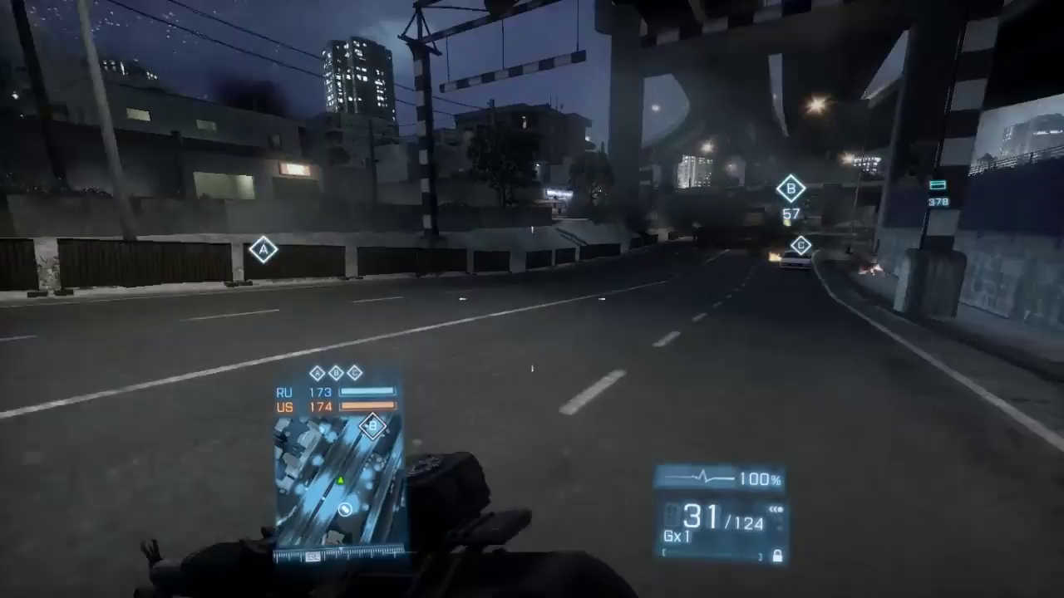
Run along the road toward objective B, following the roadside barrier, and cross onto the dirt embankment beside it.
{"action": "key", "text": "w"}
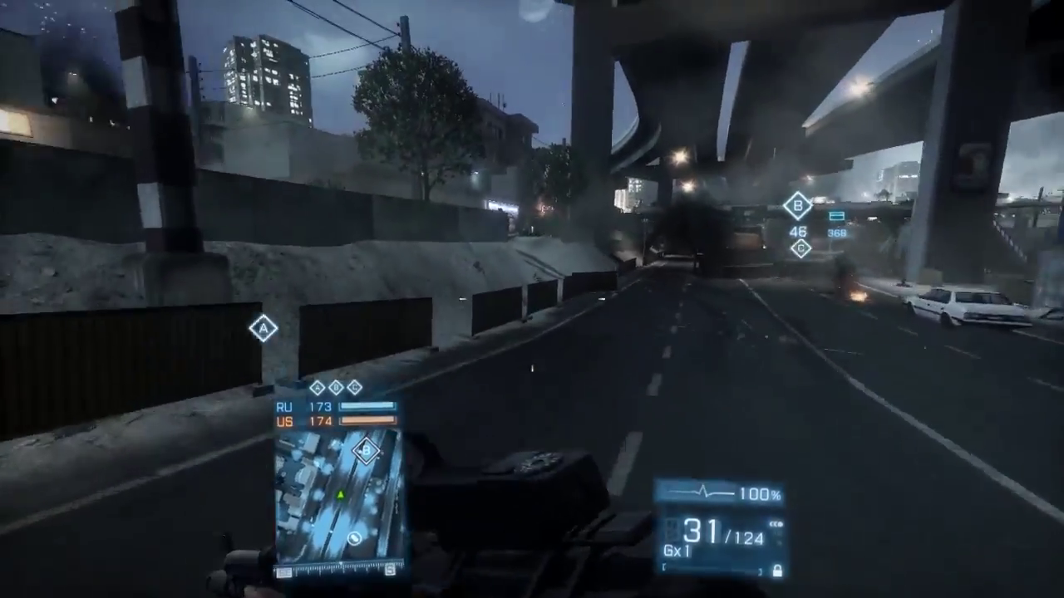
{"action": "key", "text": "w"}
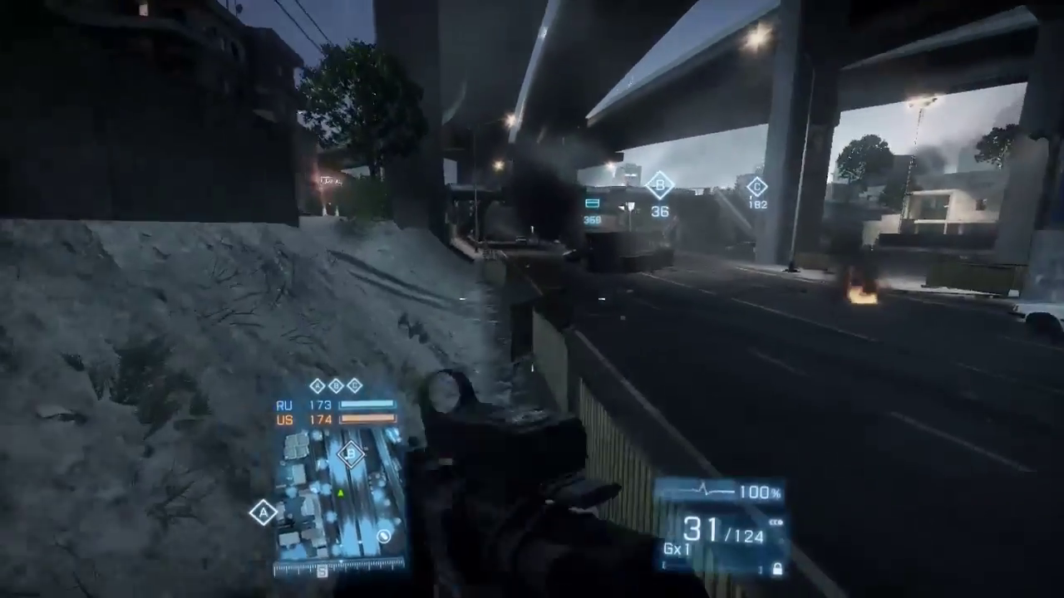
{"action": "key", "text": "w"}
{"action": "key", "text": "w"}
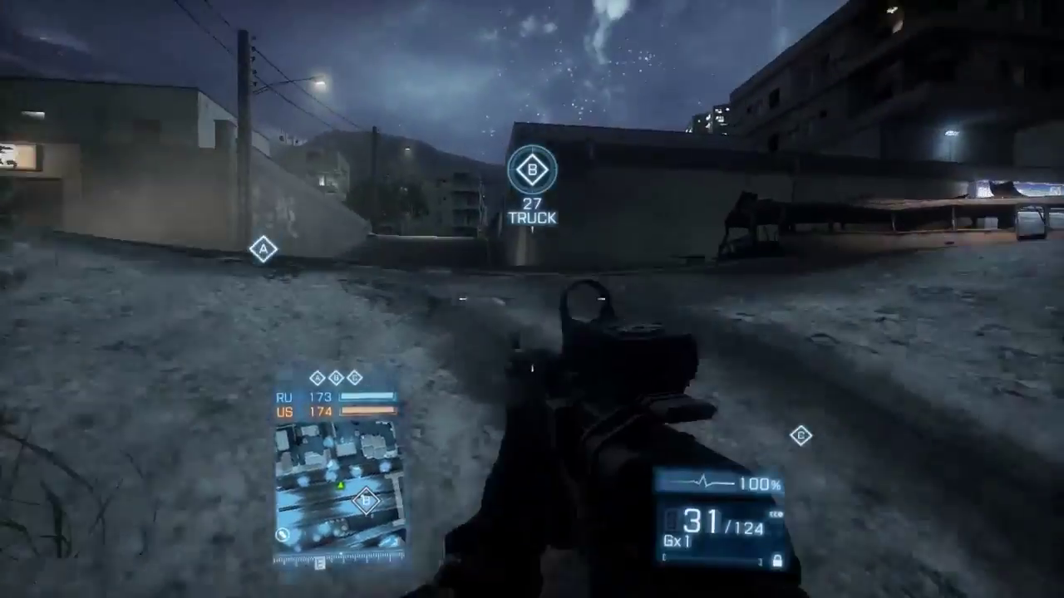
Cross the embankment to the street and run past the footbridge and parked cars to the wide concrete stairs.
{"action": "key", "text": "w"}
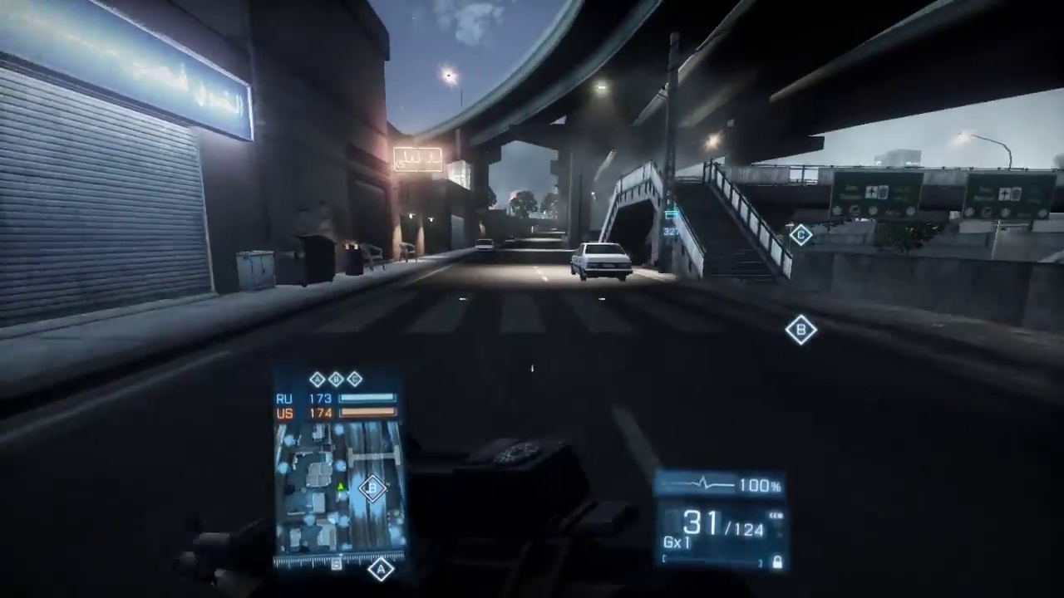
{"action": "key", "text": "w"}
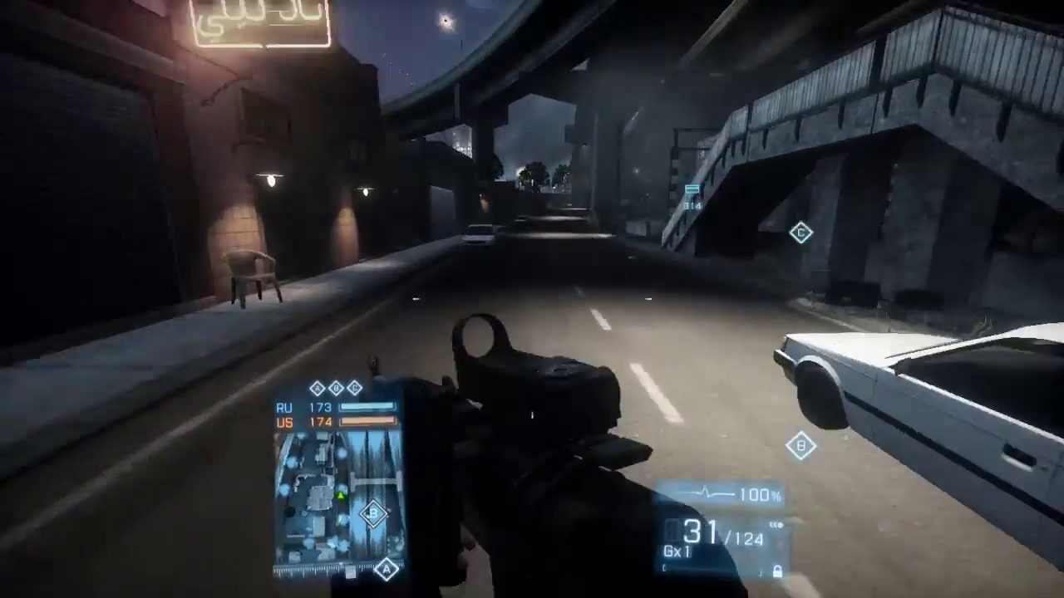
{"action": "key", "text": "w"}
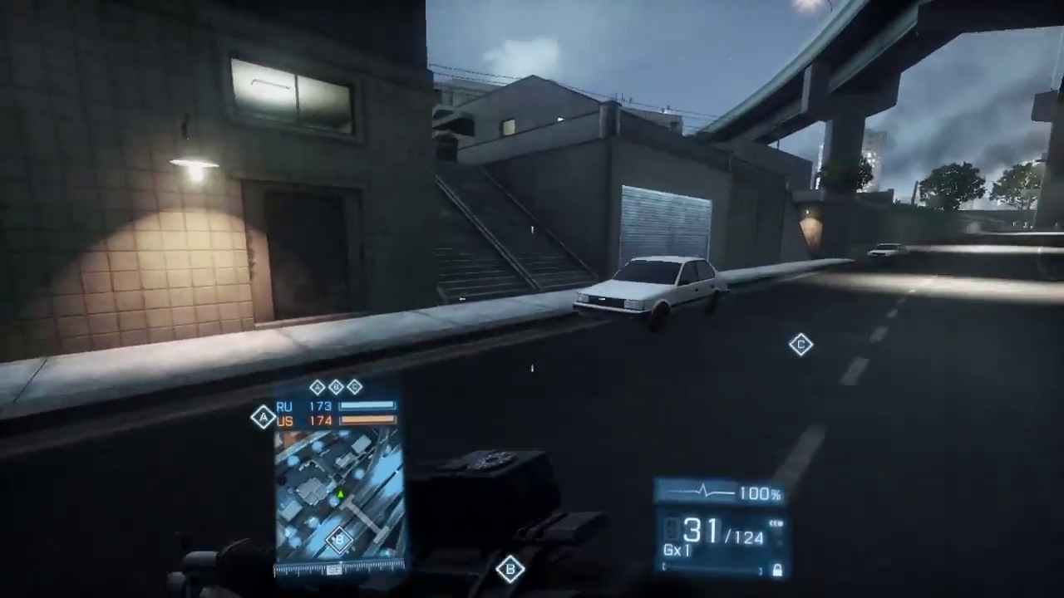
{"action": "key", "text": "w"}
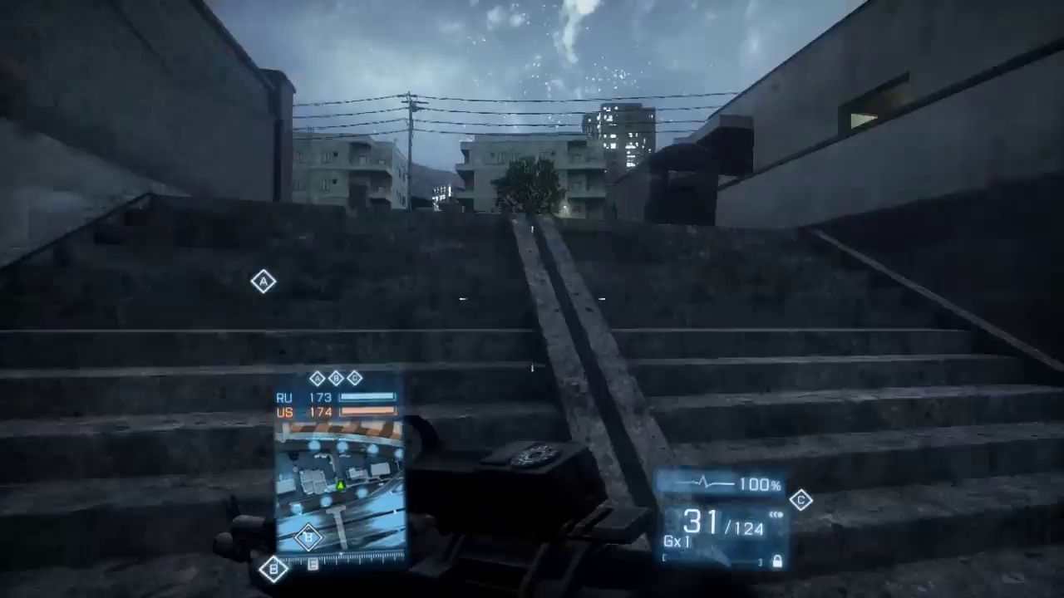
Climb the stairs and run along the raised terrace between the buildings and the low concrete wall.
{"action": "key", "text": "w"}
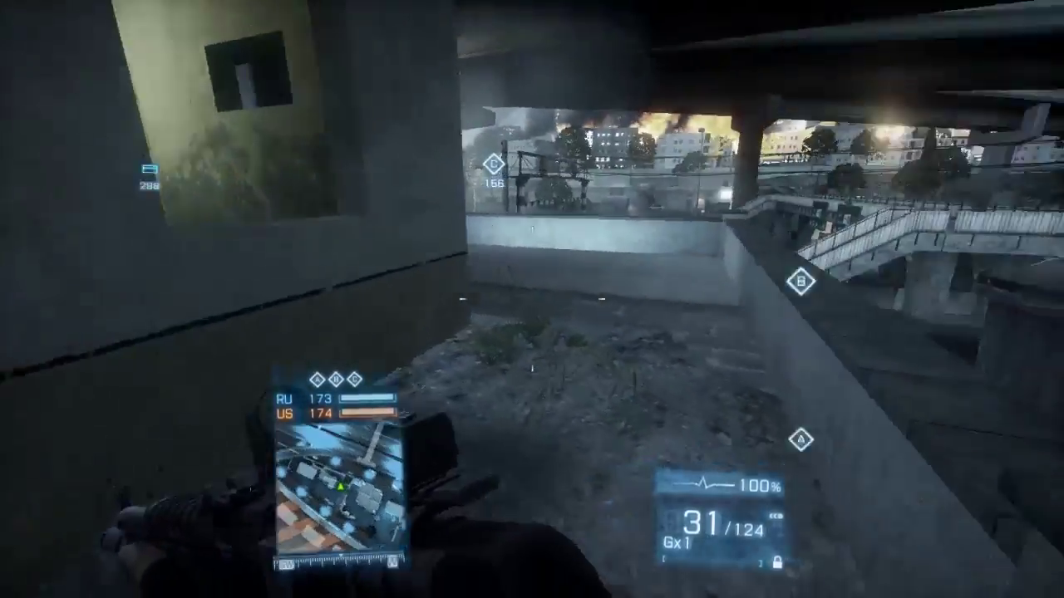
{"action": "key", "text": "w"}
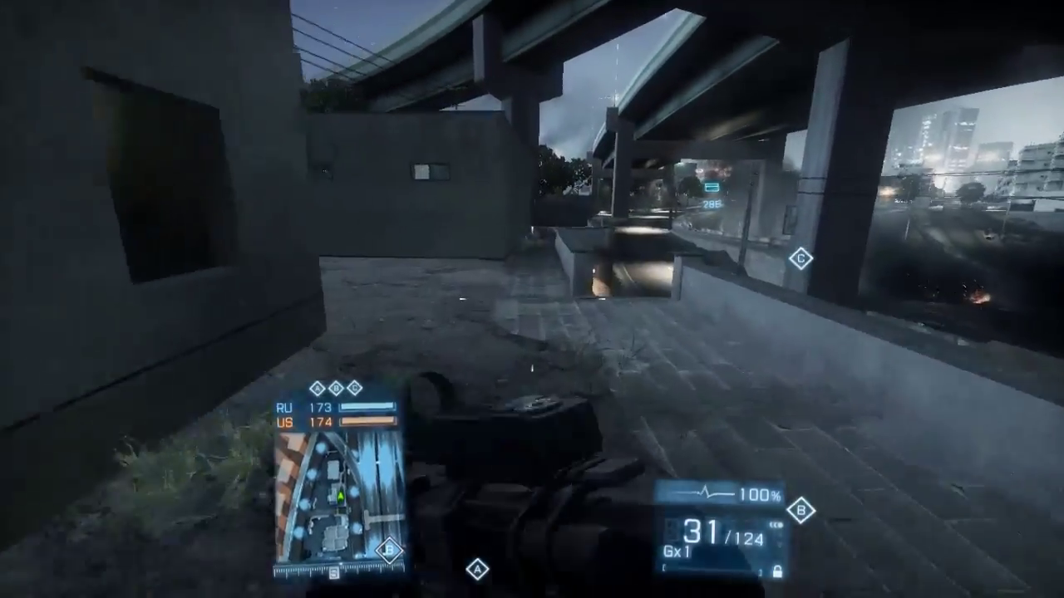
{"action": "key", "text": "w"}
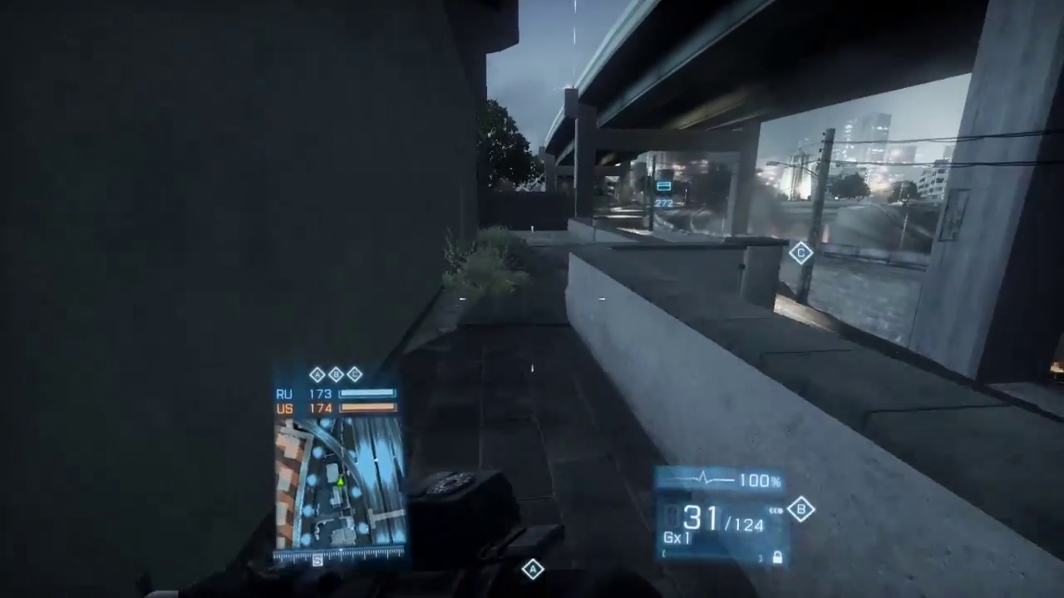
{"action": "key", "text": "w"}
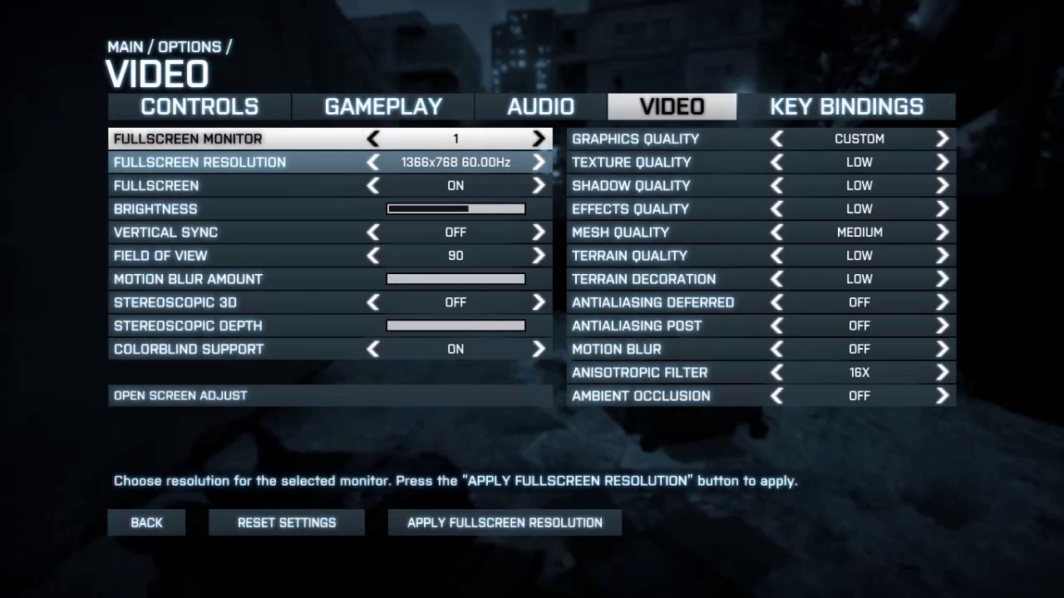
Lower the fullscreen resolution to 1280x768 75.00Hz in the video options.
{"action": "left_click", "coordinate": [372, 162]}
{"action": "left_click", "coordinate": [372, 162]}
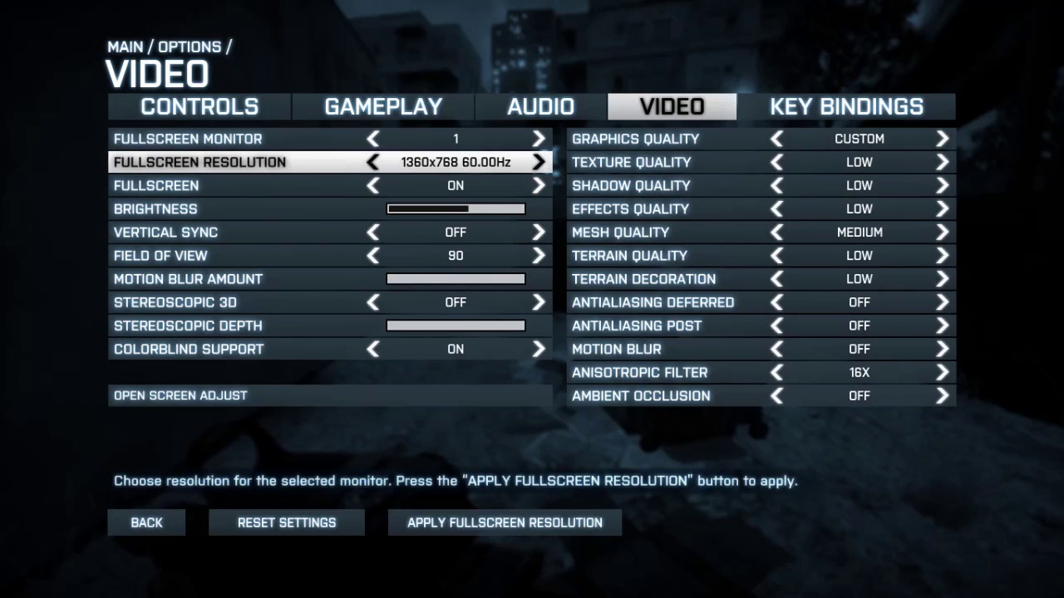
{"action": "left_click", "coordinate": [373, 162]}
{"action": "key", "text": "Left"}
{"action": "key", "text": "Left"}
{"action": "key", "text": "Left"}
{"action": "key", "text": "Left"}
{"action": "key", "text": "Left"}
{"action": "key", "text": "Left"}
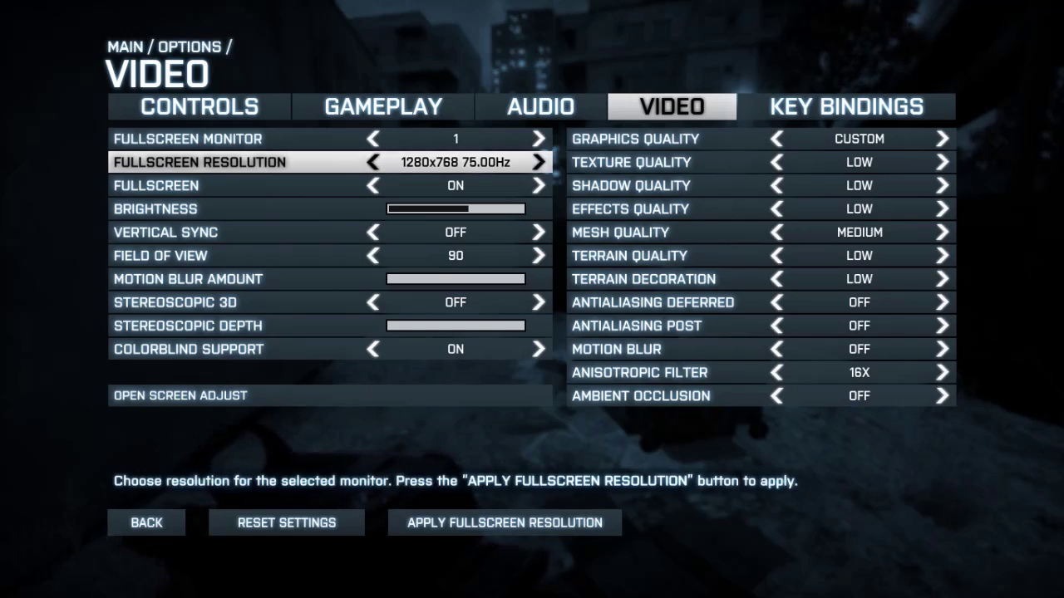
Try 1280x1024 75.00Hz as the fullscreen resolution and return it to 1280x768 75.00Hz.
{"action": "key", "text": "Right"}
{"action": "key", "text": "Right"}
{"action": "key", "text": "Right"}
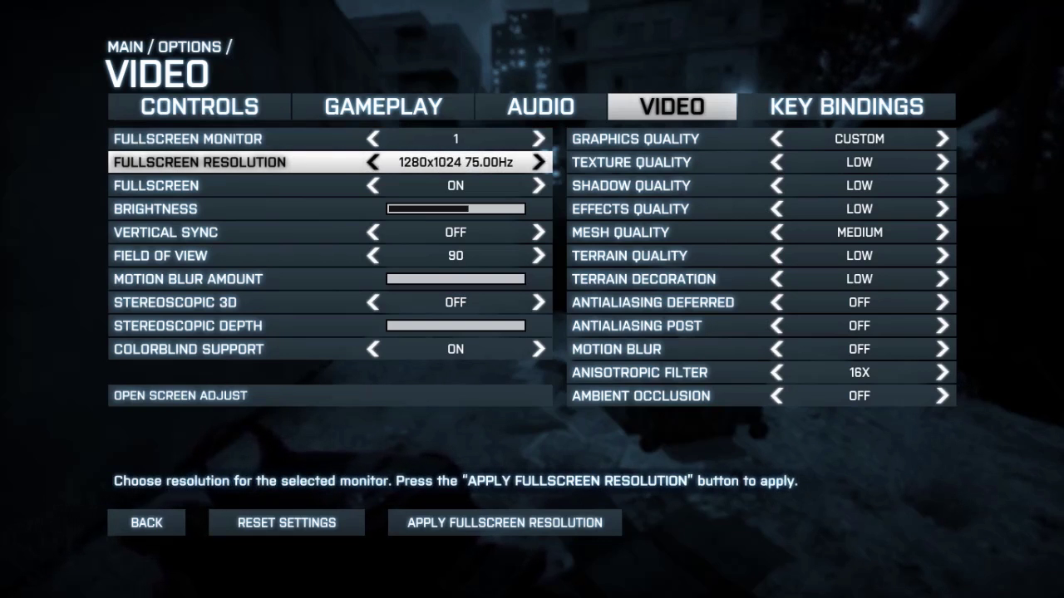
{"action": "key", "text": "Left"}
{"action": "key", "text": "Left"}
{"action": "key", "text": "Left"}
{"action": "key", "text": "Left"}
{"action": "key", "text": "Left"}
{"action": "key", "text": "Left"}
{"action": "key", "text": "Left"}
{"action": "key", "text": "Left"}
{"action": "key", "text": "Left"}
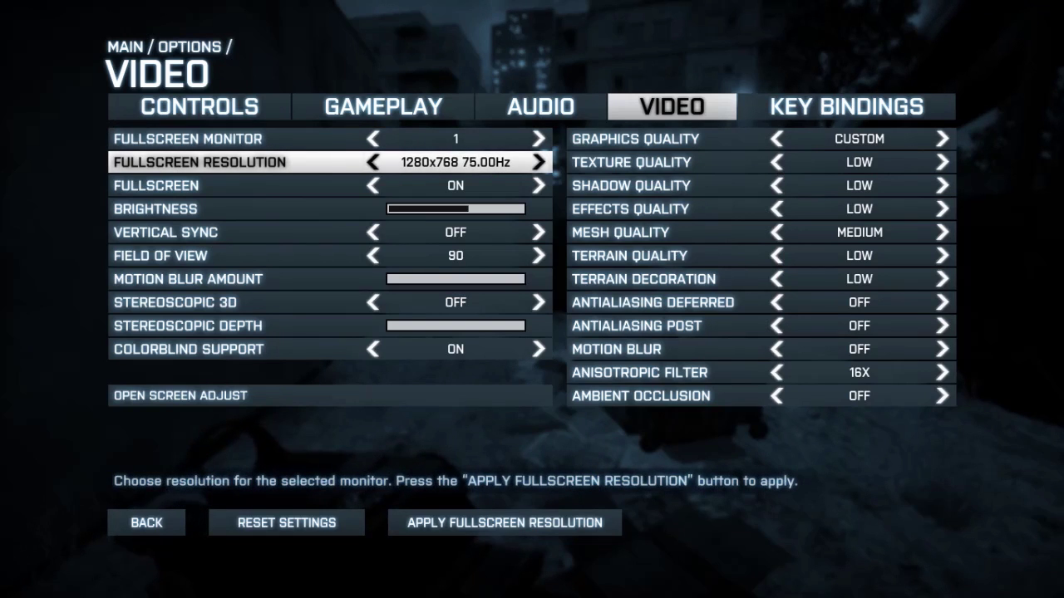